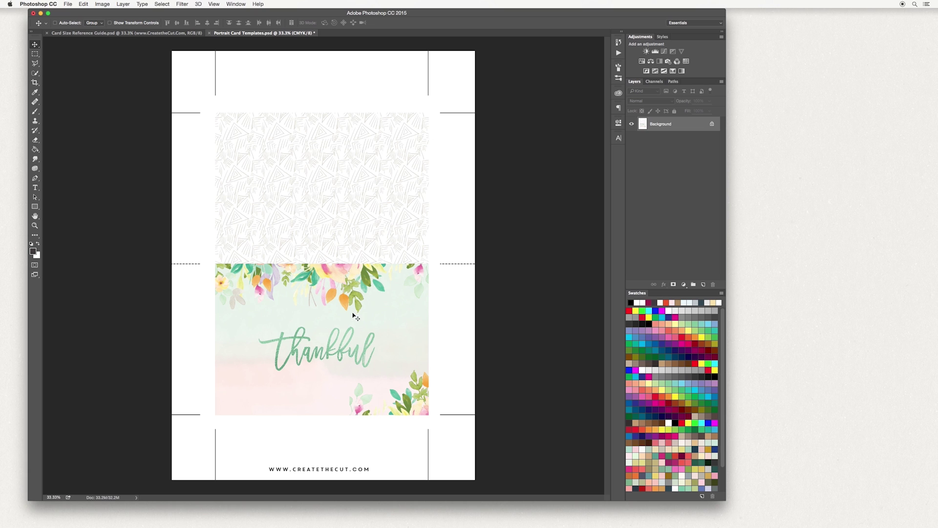
# Create a new A4 document, 210 × 297 mm, 300 ppi, CMYK Color, white background.
pyautogui.click(70, 4)
pyautogui.click(78, 14)
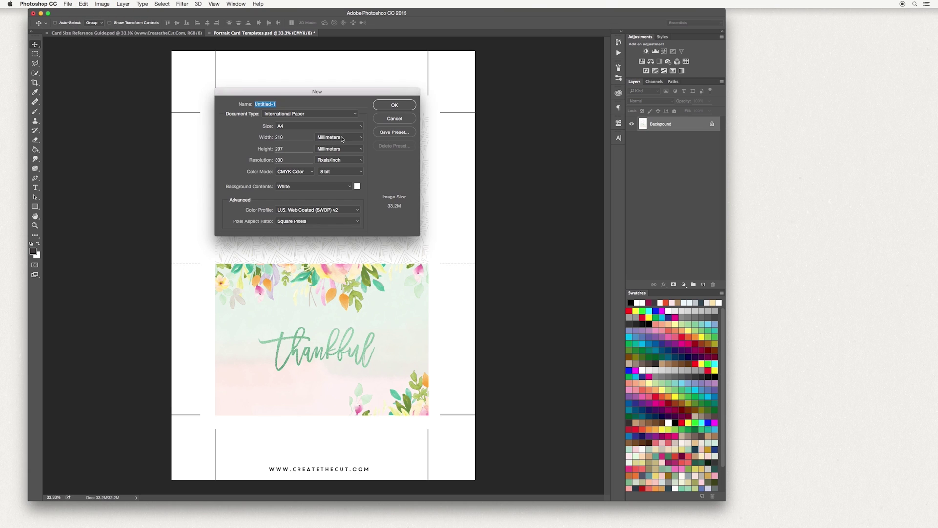
pyautogui.click(350, 122)
pyautogui.click(336, 127)
pyautogui.click(336, 126)
pyautogui.click(337, 126)
pyautogui.click(307, 172)
pyautogui.click(303, 171)
pyautogui.click(393, 106)
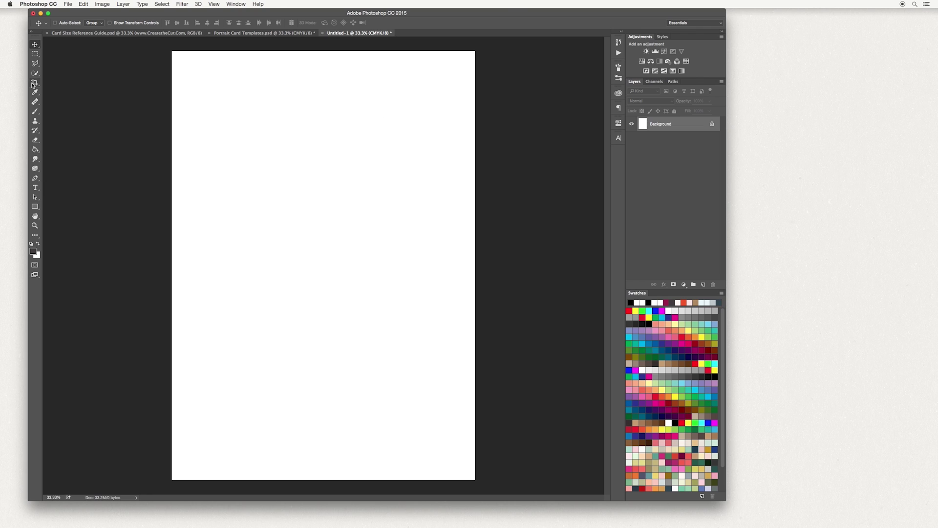
# Draw a rectangle near the top of the page with the Rectangle tool.
pyautogui.click(36, 207)
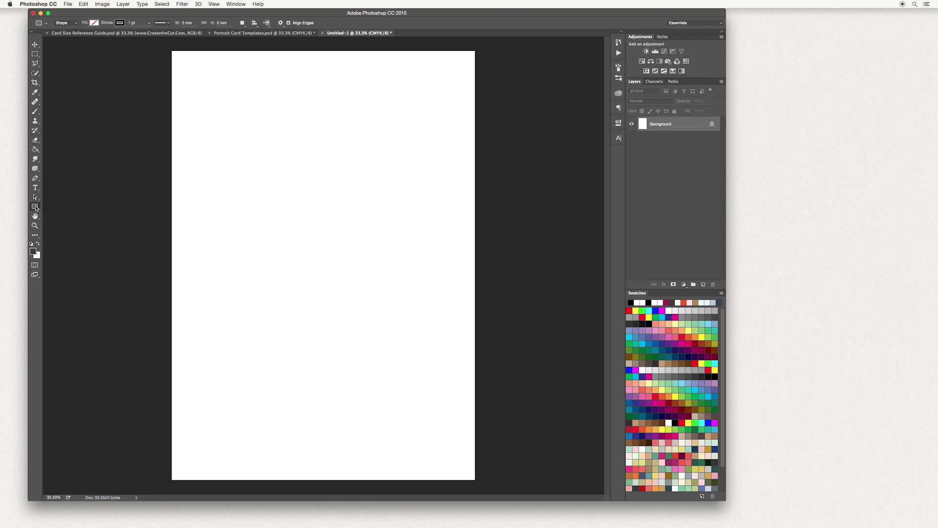
pyautogui.click(36, 207)
pyautogui.click(59, 205)
pyautogui.moveTo(203, 102); pyautogui.dragTo(432, 222)
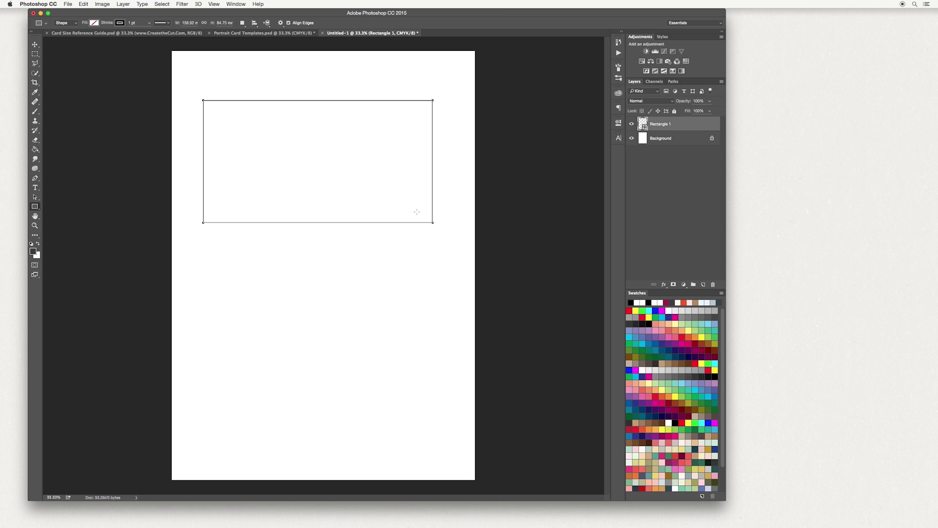
# Size the rectangle to exactly 148 mm wide and 105 mm tall.
pyautogui.click(188, 22)
pyautogui.write('148')
pyautogui.press('Return')
pyautogui.click(228, 23)
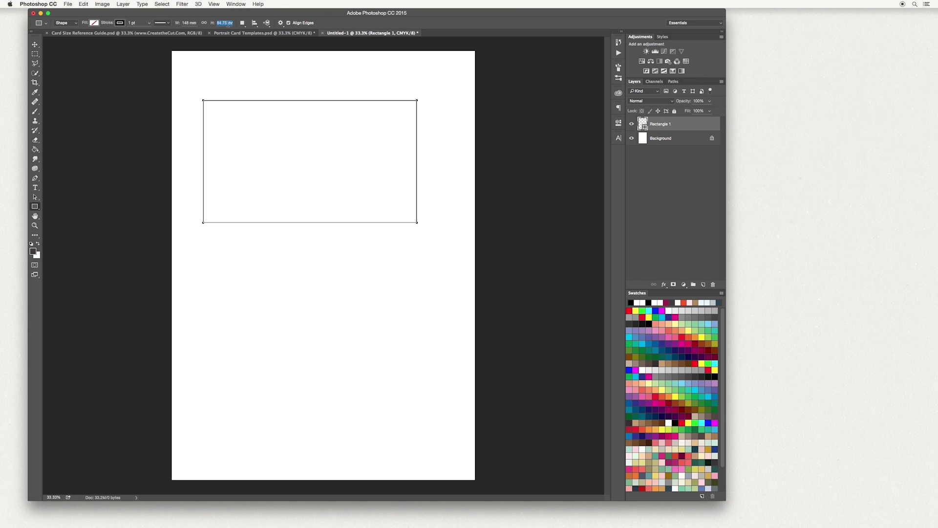
pyautogui.write('105 mm')
pyautogui.press('Return')
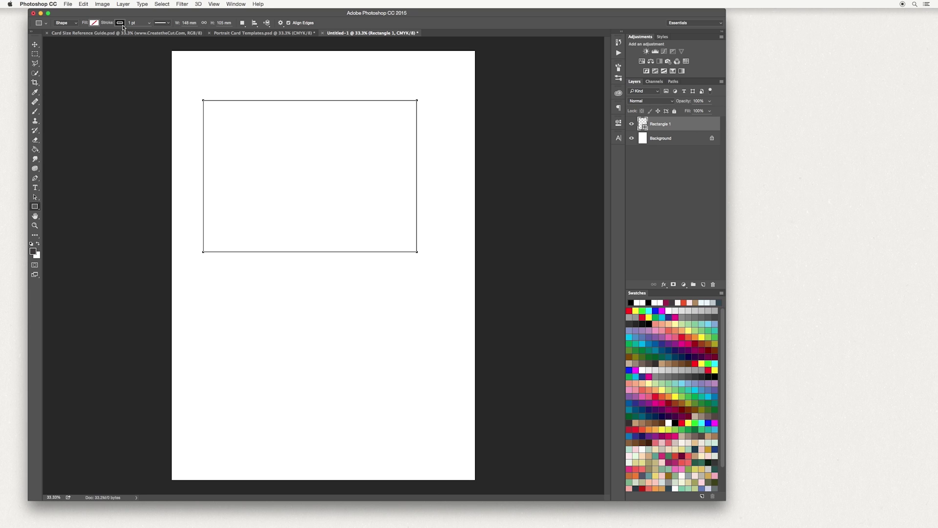
# Fill the rectangle with solid white and check the Card Size Reference Guide document.
pyautogui.click(99, 24)
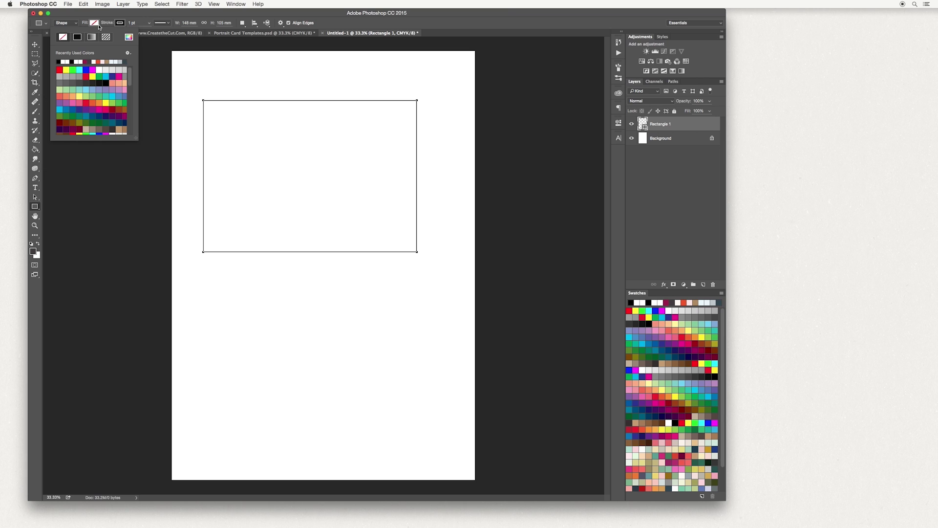
pyautogui.click(103, 70)
pyautogui.click(35, 45)
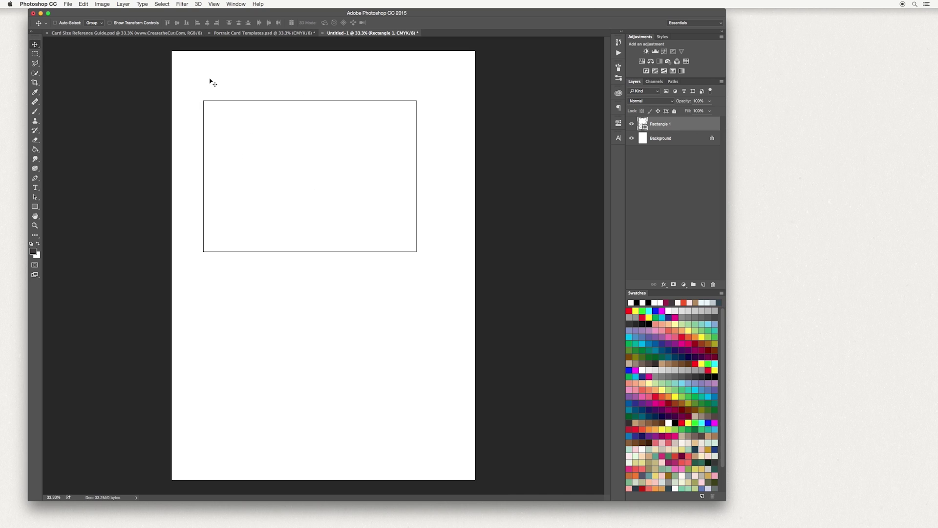
pyautogui.click(120, 33)
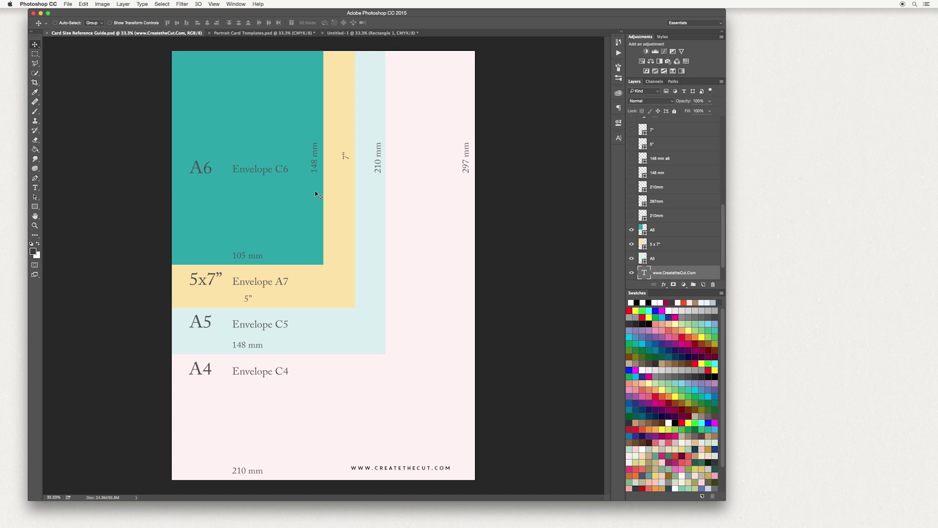
pyautogui.click(354, 33)
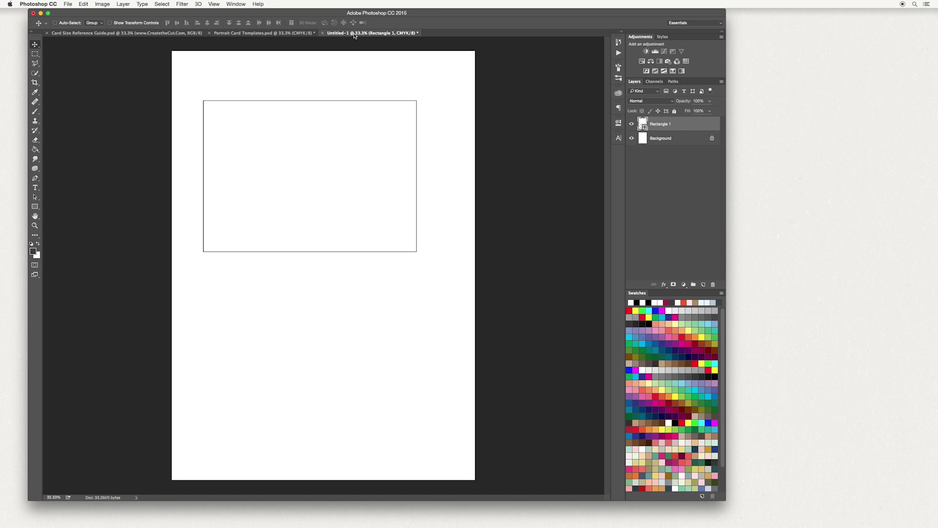
# Nudge the rectangle slightly up and right and rename its layer Back.
pyautogui.moveTo(298, 162); pyautogui.dragTo(310, 157)
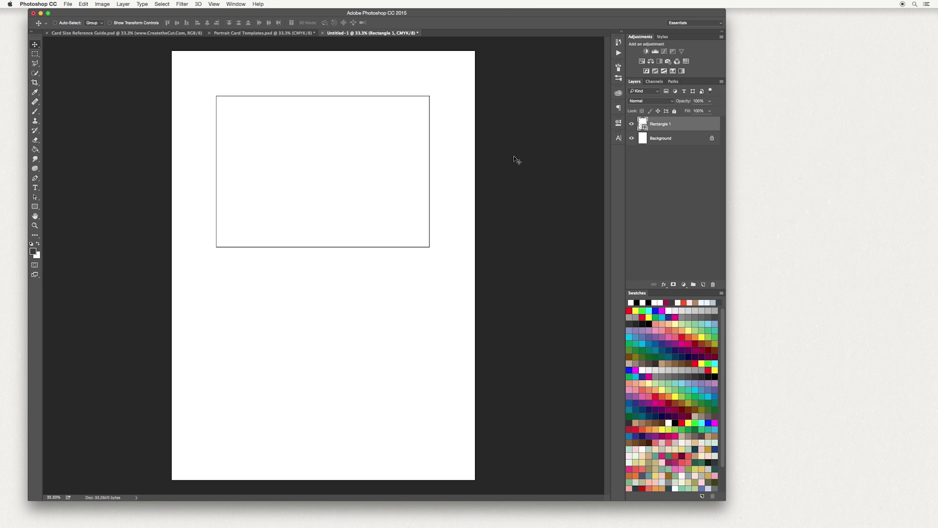
pyautogui.doubleClick(661, 124)
pyautogui.write('Back')
pyautogui.press('Return')
# Duplicate the Back layer and name the copy Front.
pyautogui.moveTo(687, 124); pyautogui.dragTo(705, 286)
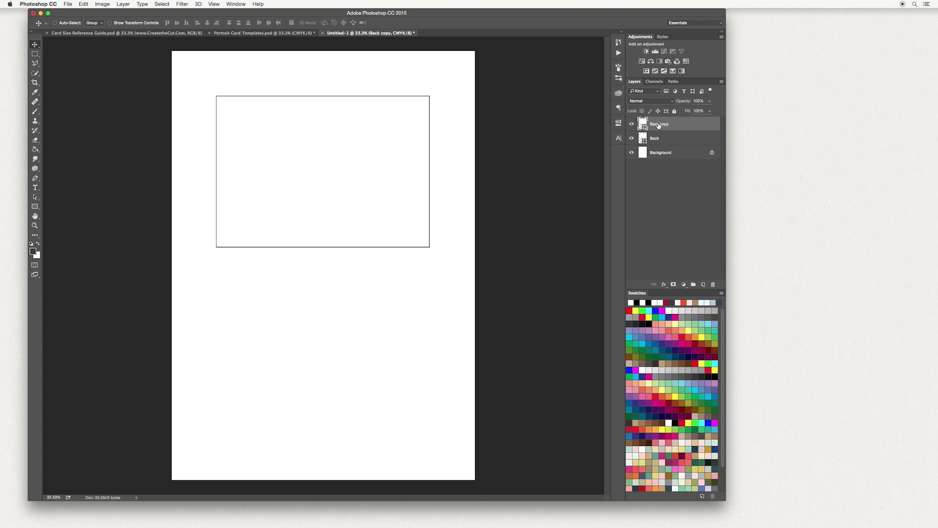
pyautogui.doubleClick(658, 125)
pyautogui.write('Front')
pyautogui.press('Return')
# Move the Front panel directly below the Back panel and check both layers' visibility.
pyautogui.moveTo(337, 131); pyautogui.dragTo(338, 161)
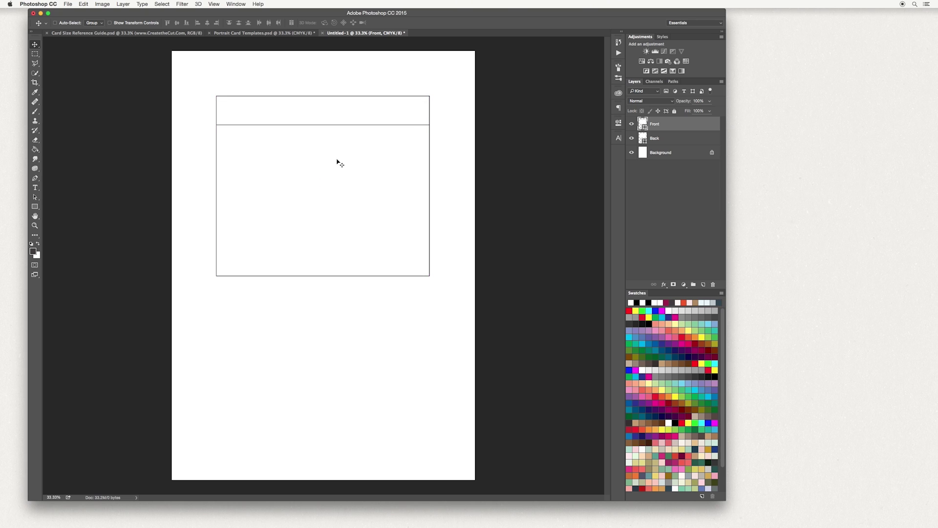
pyautogui.moveTo(327, 127); pyautogui.dragTo(326, 253)
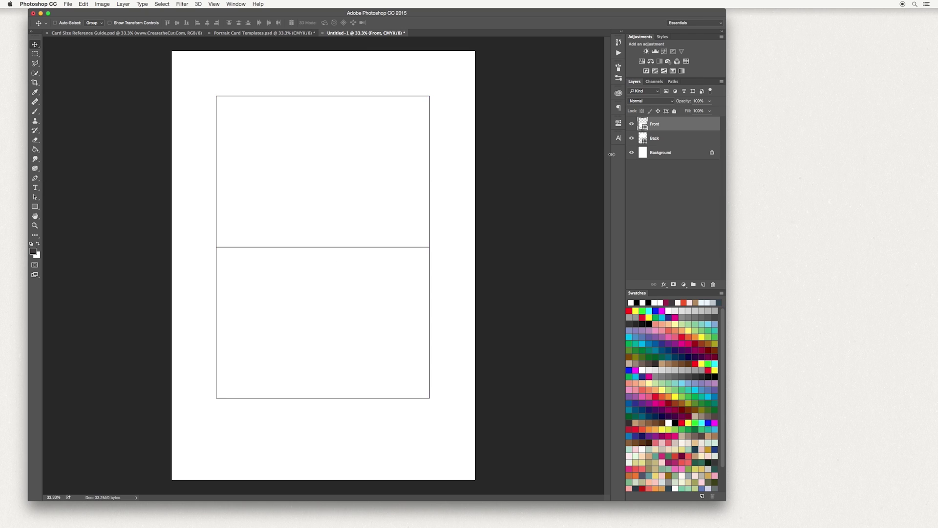
pyautogui.click(630, 124)
pyautogui.click(630, 124)
pyautogui.click(632, 139)
pyautogui.click(633, 139)
# Draw an unfilled tall rectangle stretching past the page's full height.
pyautogui.click(35, 207)
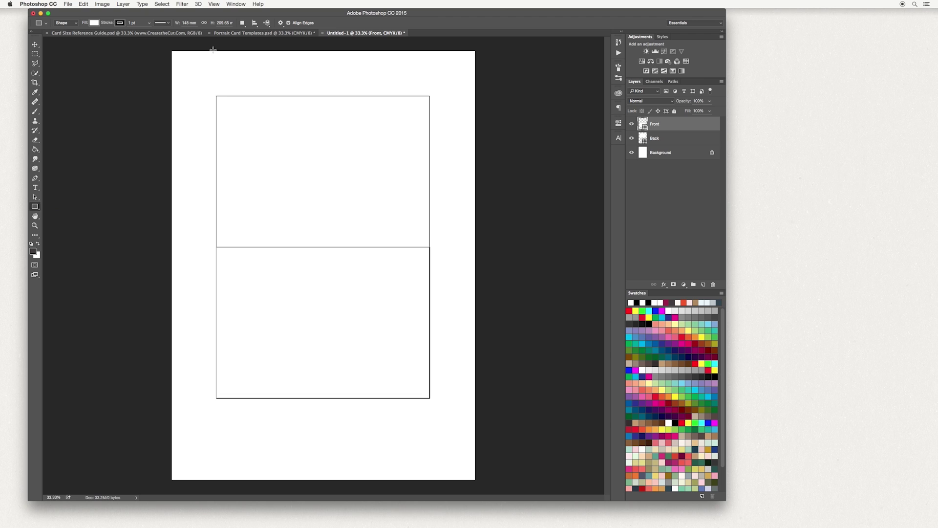
pyautogui.moveTo(215, 45); pyautogui.dragTo(429, 486)
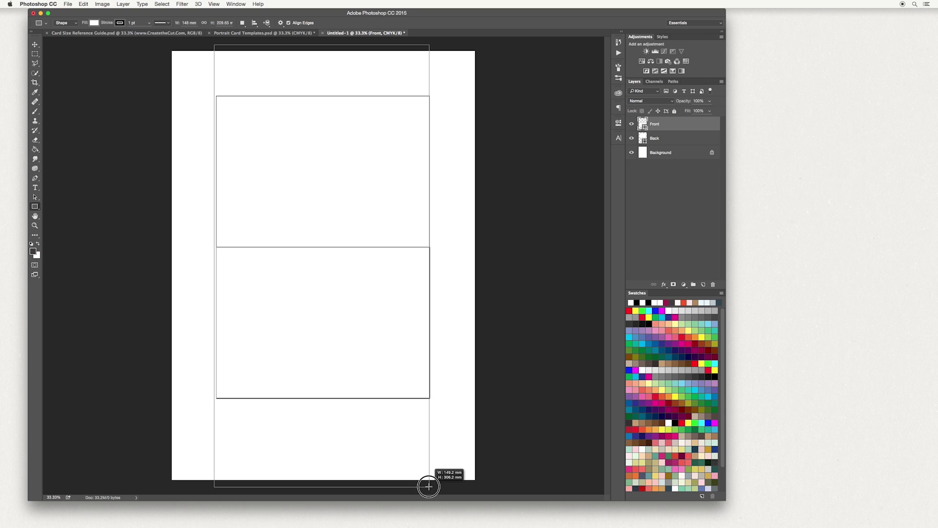
pyautogui.moveTo(428, 486); pyautogui.dragTo(429, 486)
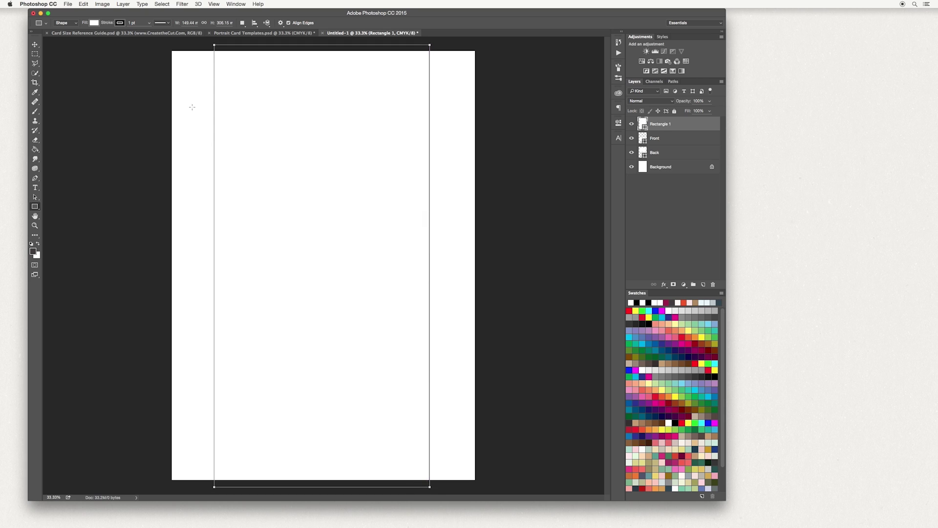
pyautogui.click(94, 23)
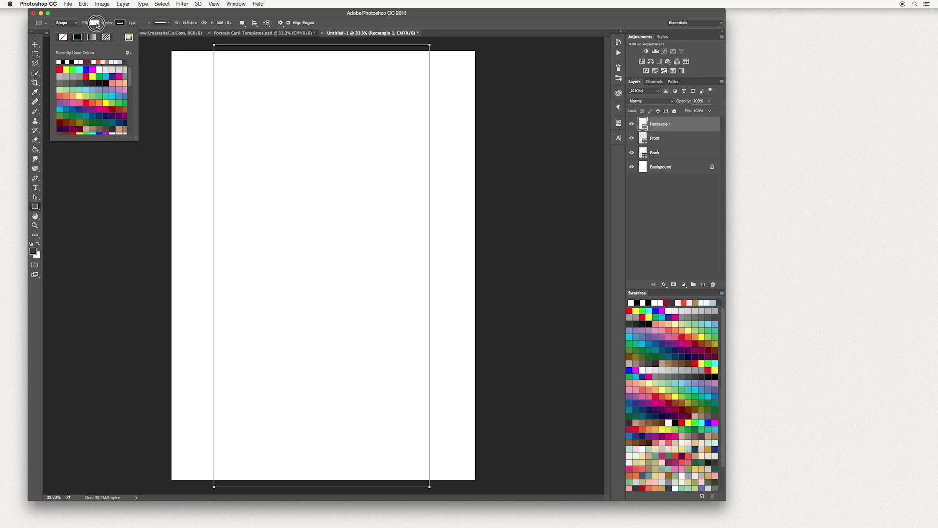
pyautogui.click(62, 38)
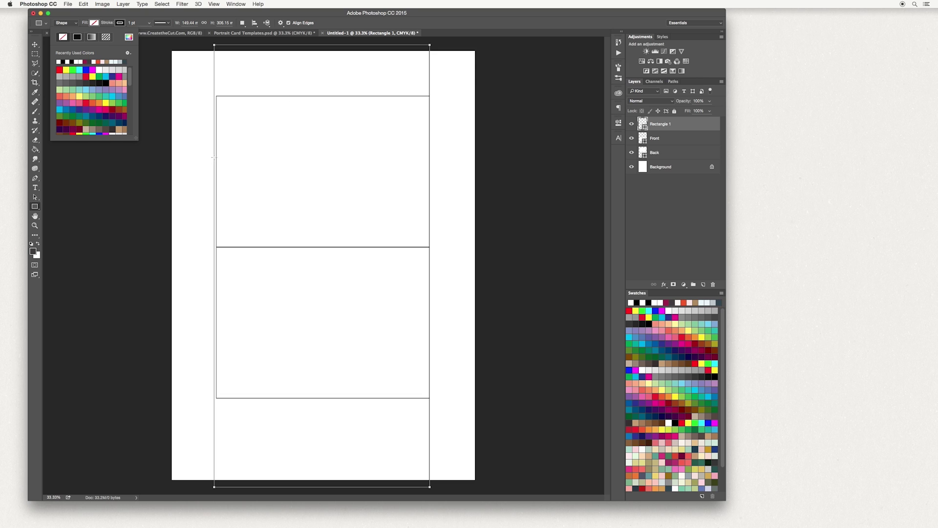
# Free-transform the tall rectangle so its left edge meets the vertical line, matching the panels' width.
pyautogui.click(35, 44)
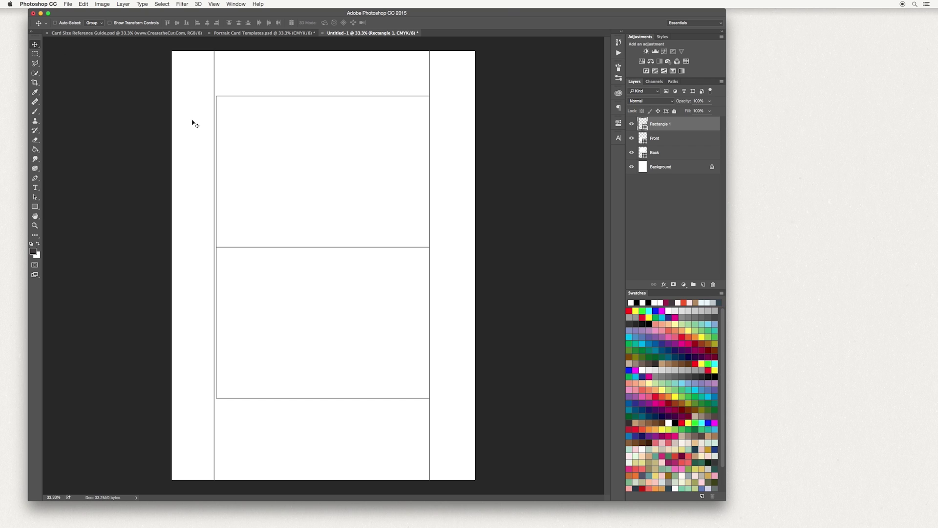
pyautogui.press('super+t')
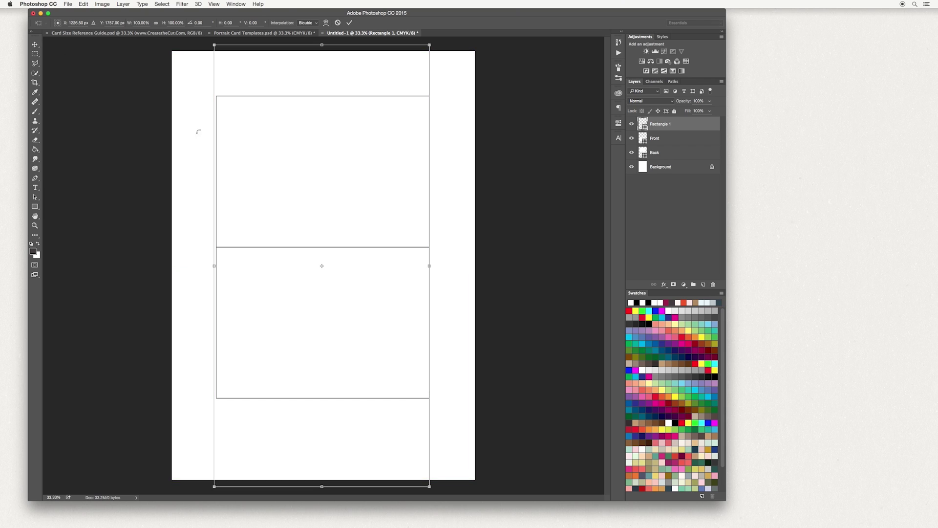
pyautogui.press('super+equal')
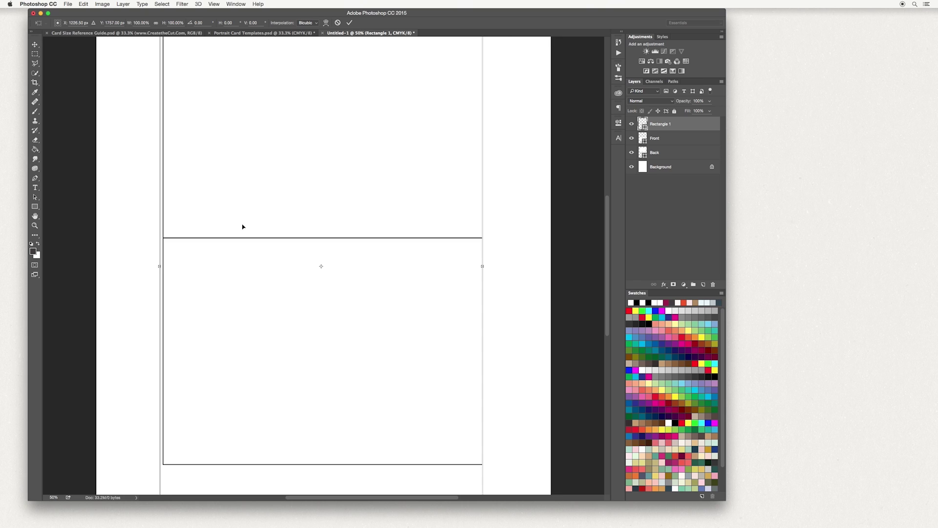
pyautogui.press('super+equal')
pyautogui.moveTo(105, 267); pyautogui.dragTo(107, 266)
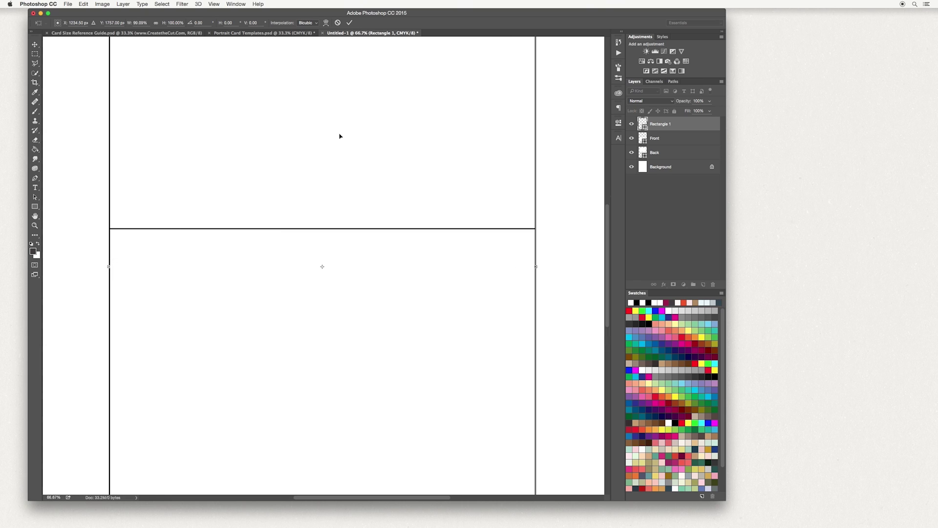
pyautogui.click(349, 23)
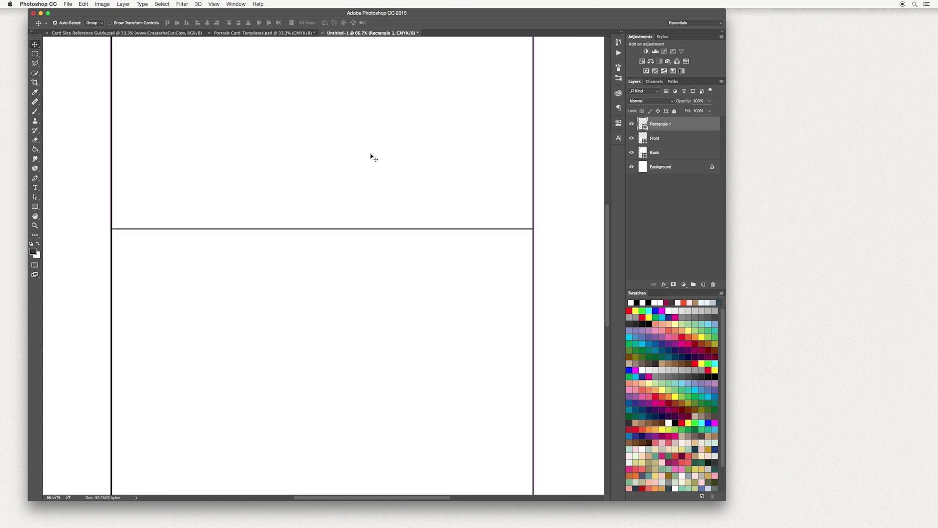
pyautogui.press('super+minus')
pyautogui.press('super+minus')
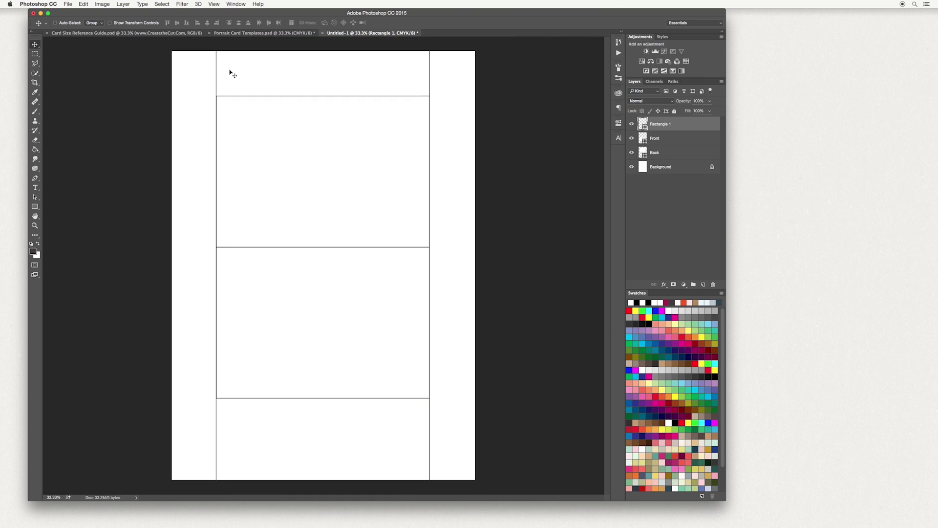
pyautogui.click(35, 206)
# Draw a second rectangle past both page edges and add an empty Layer 1 above it.
pyautogui.moveTo(159, 96); pyautogui.dragTo(497, 397)
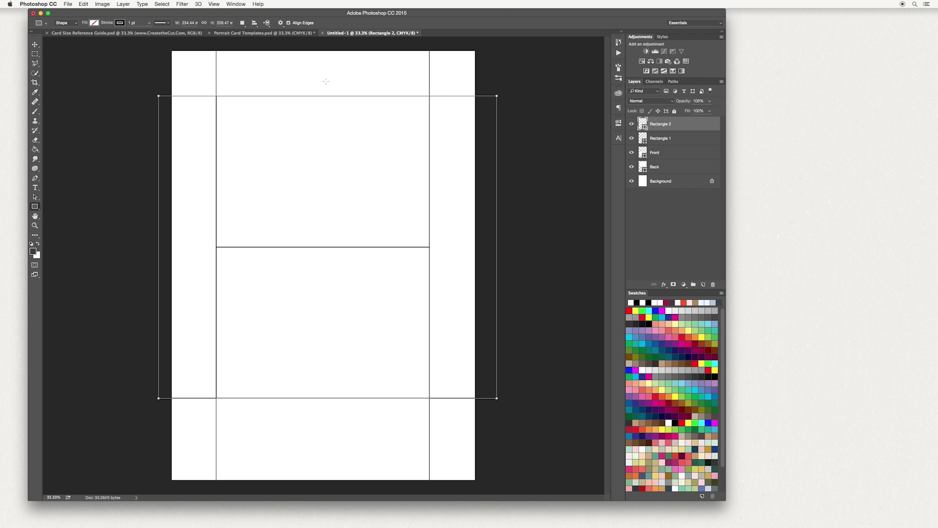
pyautogui.click(35, 44)
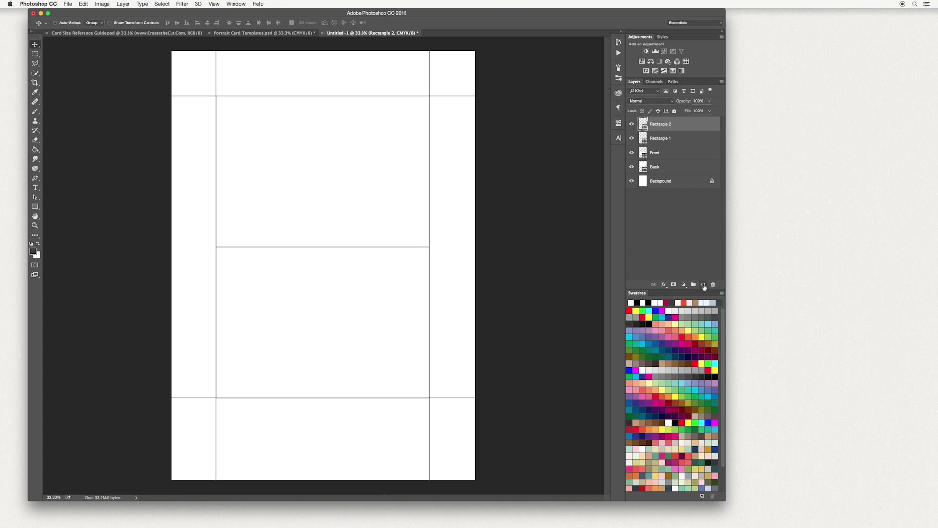
pyautogui.click(704, 285)
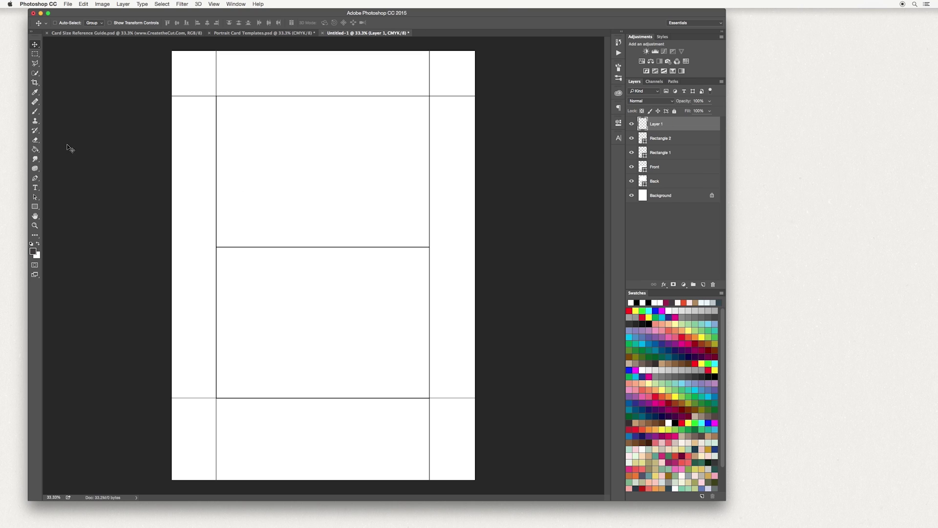
# Draw a dashed horizontal Pen line across the full page width at the fold.
pyautogui.click(35, 179)
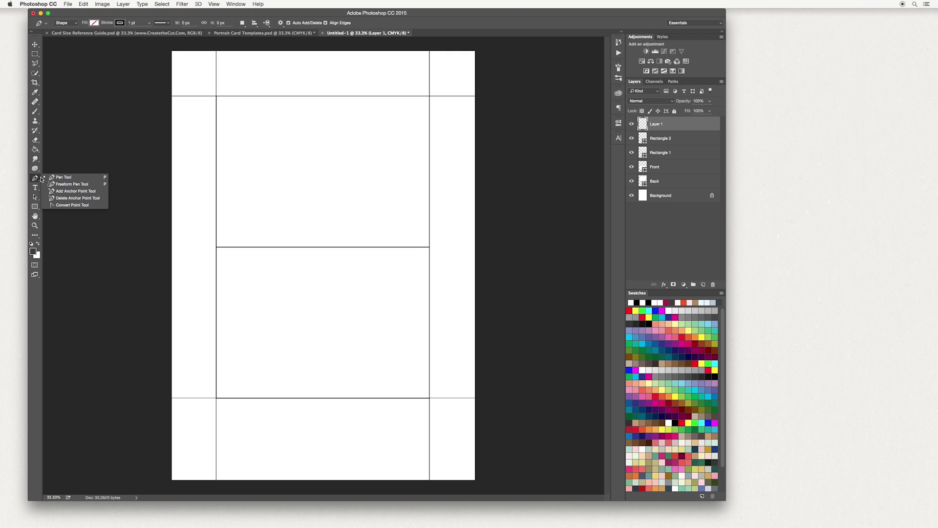
pyautogui.click(69, 178)
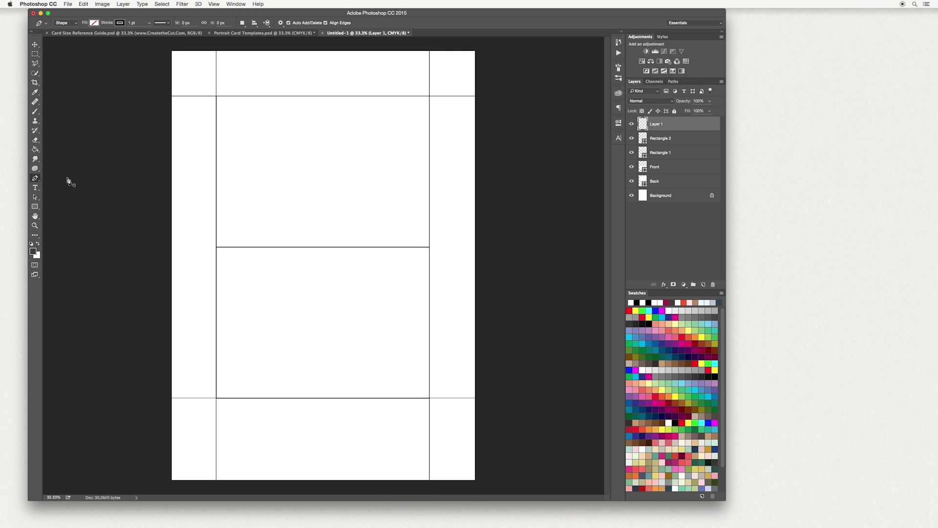
pyautogui.click(155, 244)
pyautogui.click(502, 246)
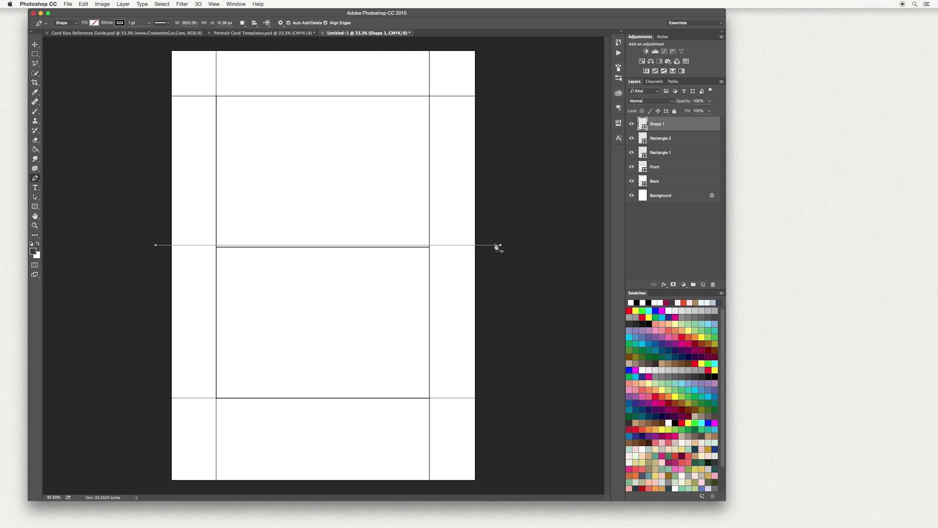
pyautogui.click(169, 25)
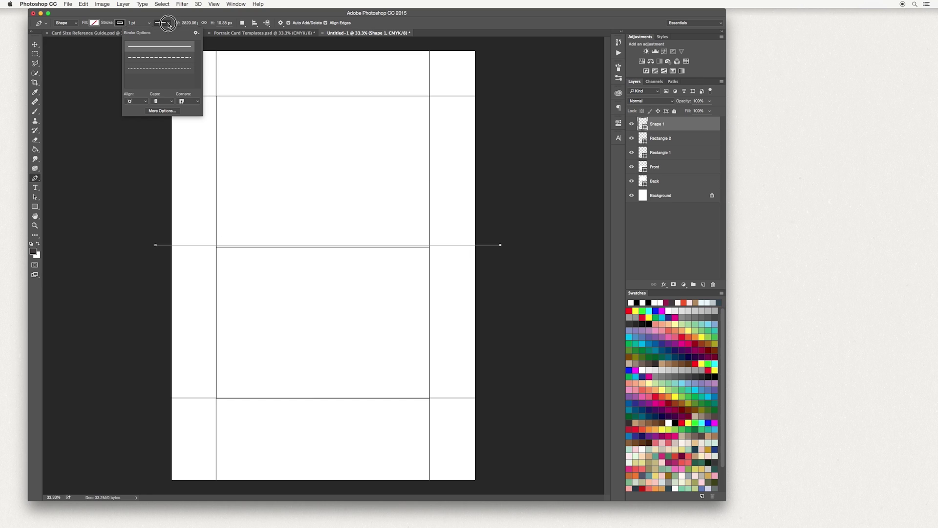
pyautogui.click(172, 57)
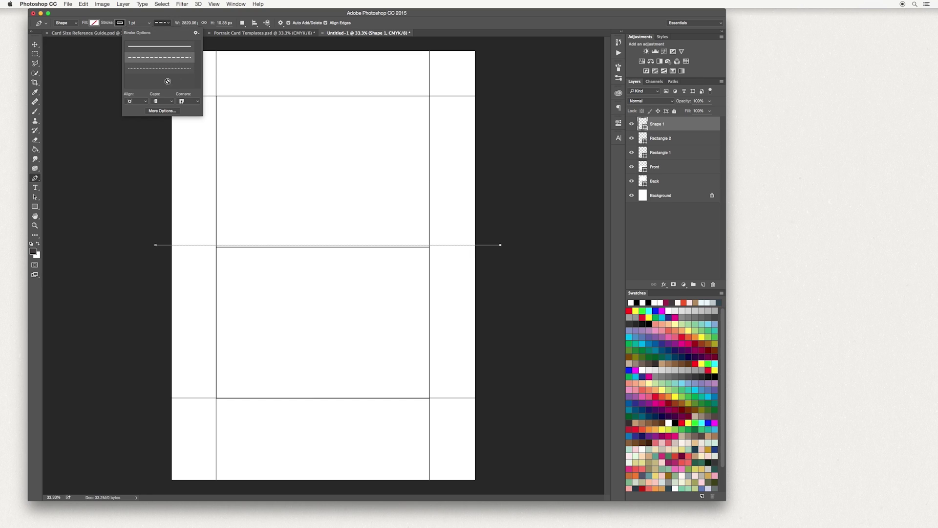
pyautogui.click(35, 48)
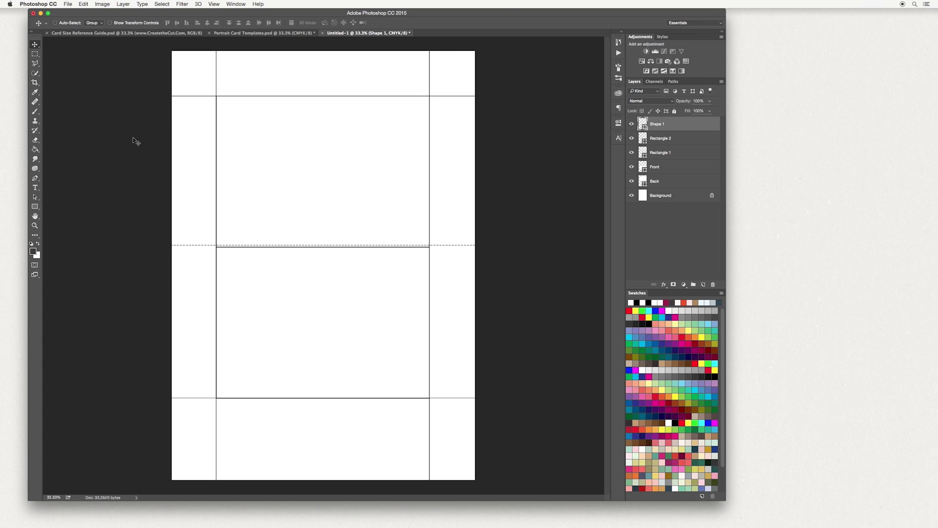
# Nudge the dashed line onto the fold, then rasterize and merge it with both rectangles.
pyautogui.press('Down')
pyautogui.press('Down')
pyautogui.press('Down')
pyautogui.press('Down')
pyautogui.press('Down')
pyautogui.press('Down')
pyautogui.press('Down')
pyautogui.press('Down')
pyautogui.press('Down')
pyautogui.press('Down')
pyautogui.press('Down')
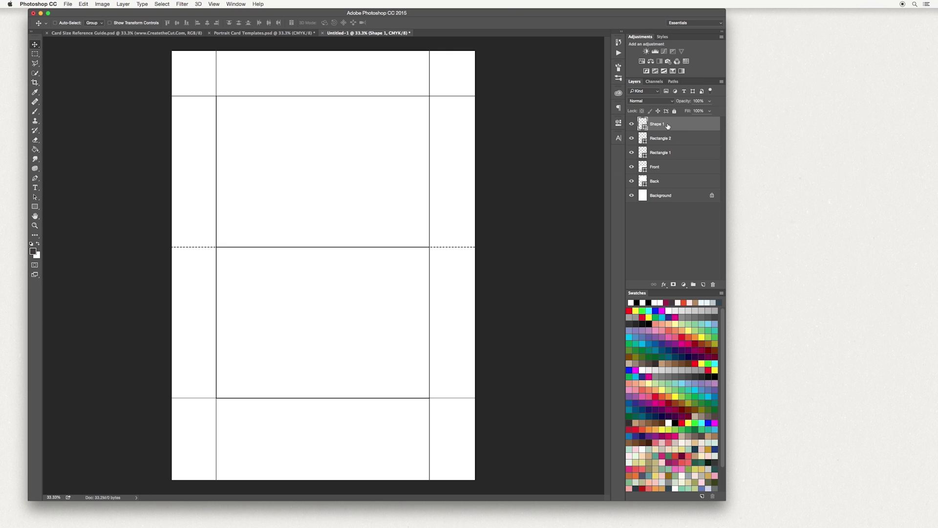
pyautogui.keyDown('shift'); pyautogui.click(678, 153); pyautogui.keyUp('shift')
pyautogui.rightClick(679, 154)
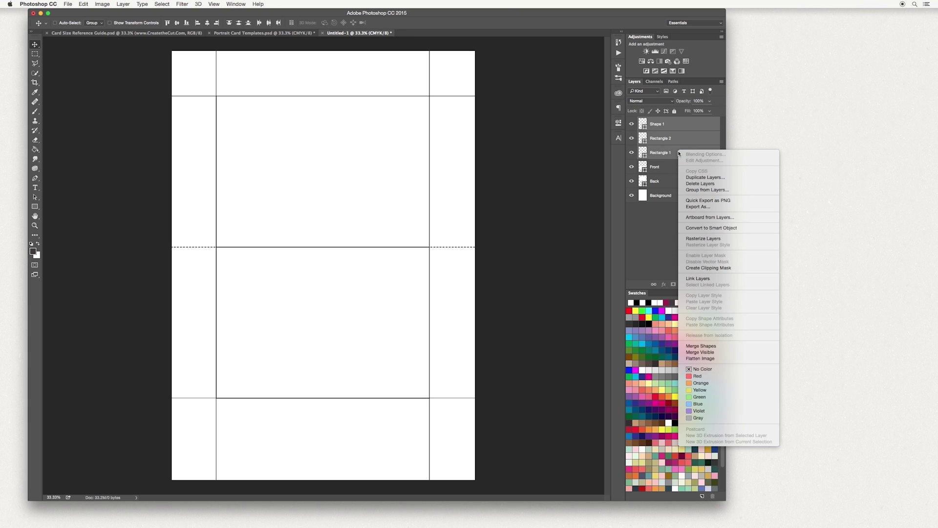
pyautogui.click(728, 238)
pyautogui.rightClick(683, 154)
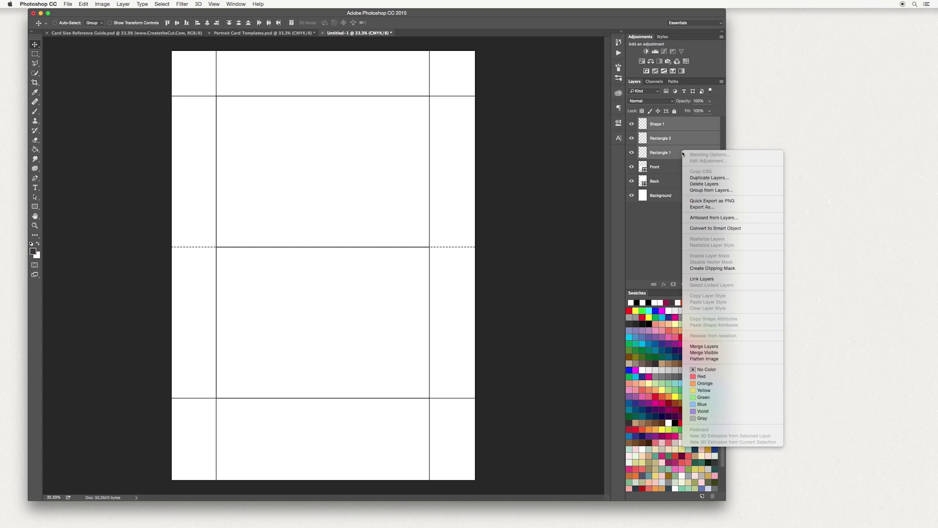
pyautogui.click(721, 346)
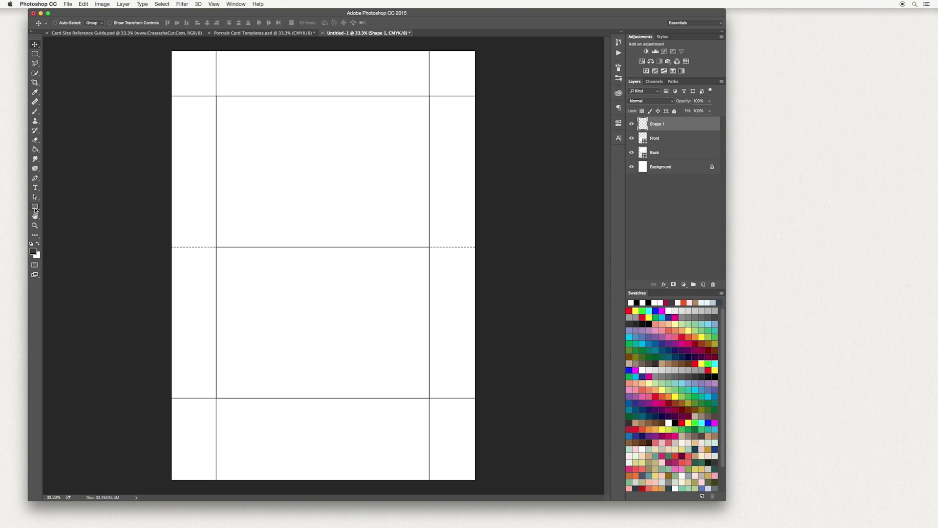
# Delete the lines around the panels, leaving only short crop and fold marks in the margins.
pyautogui.click(35, 55)
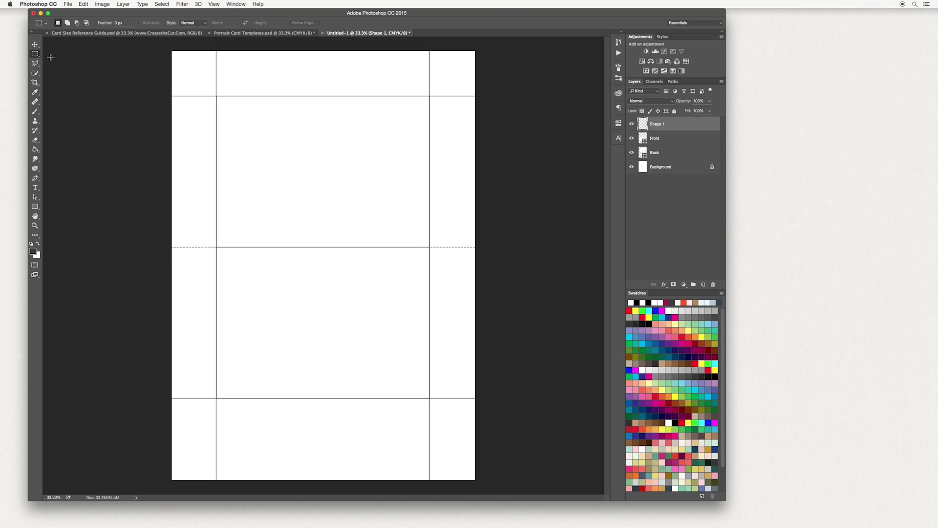
pyautogui.moveTo(198, 81); pyautogui.dragTo(447, 421)
pyautogui.press('Delete')
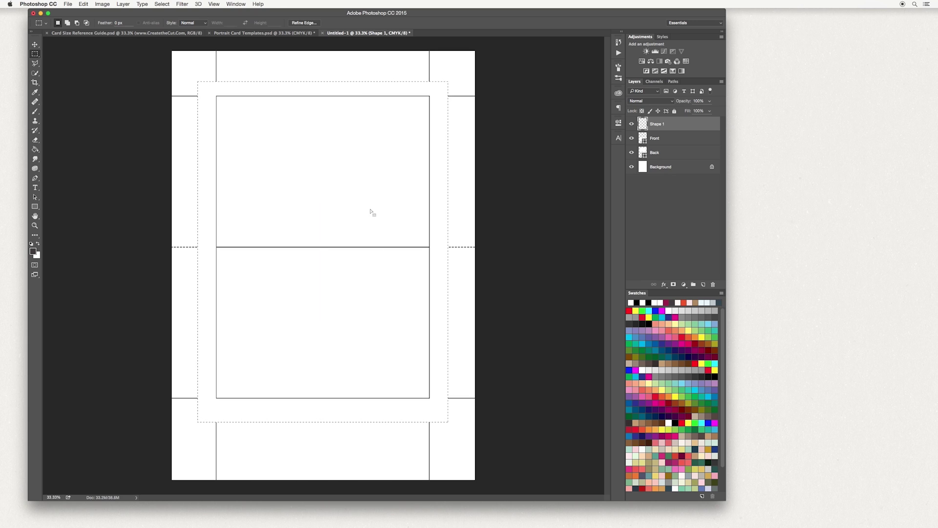
pyautogui.click(162, 4)
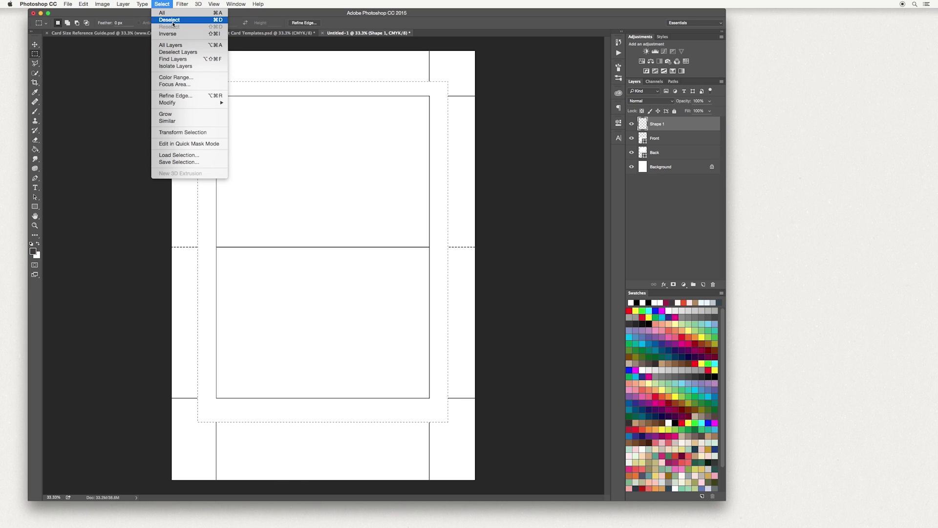
pyautogui.press('Escape')
pyautogui.click(356, 93)
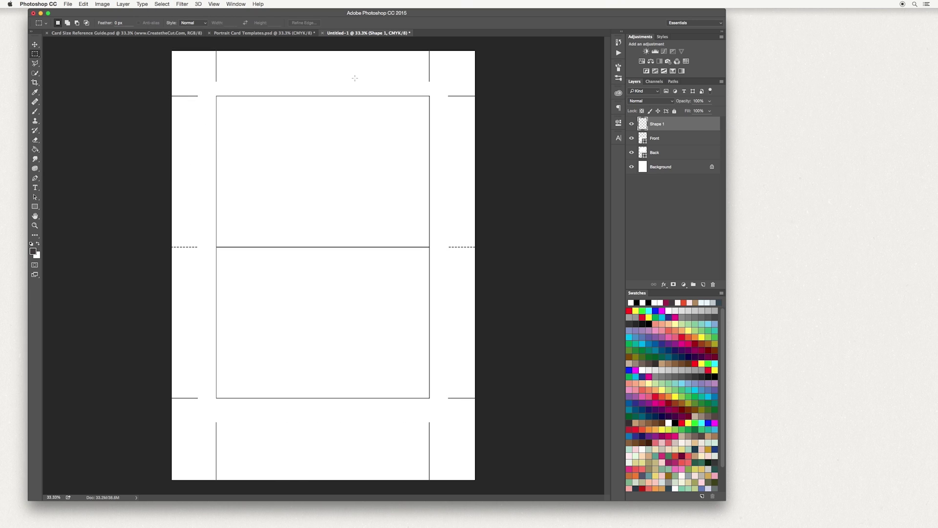